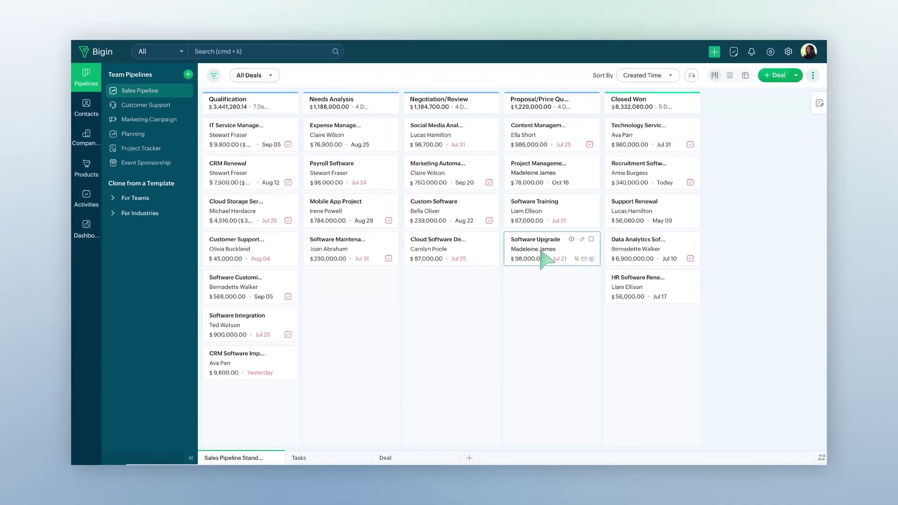
Open the Software Upgrade deal and review the organization's payment settings.
click(533, 252)
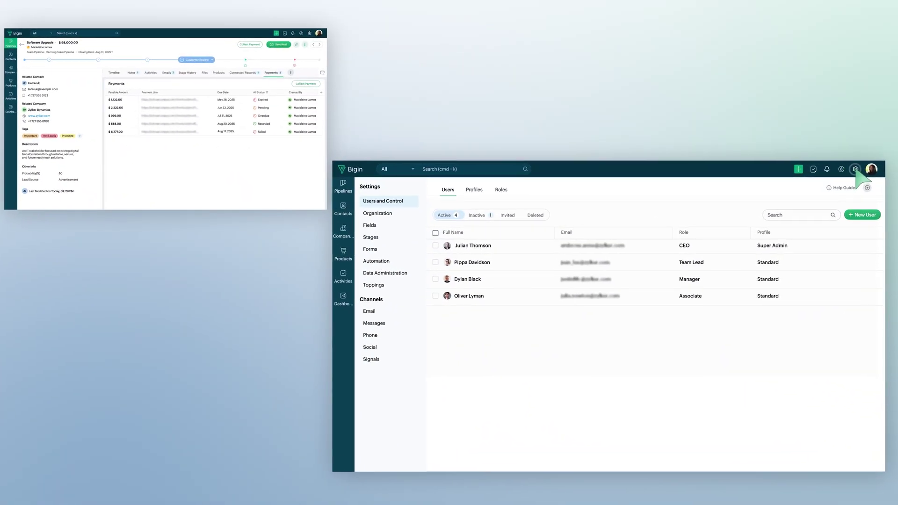
click(381, 214)
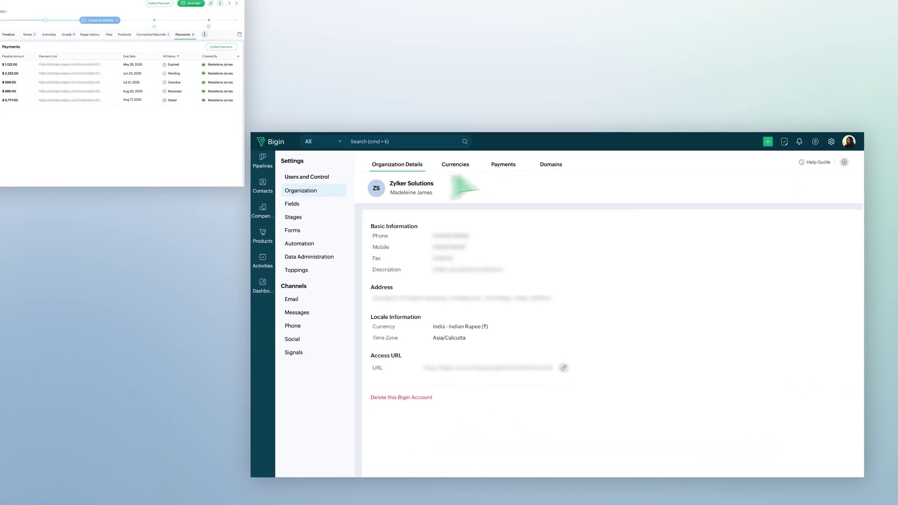
click(522, 173)
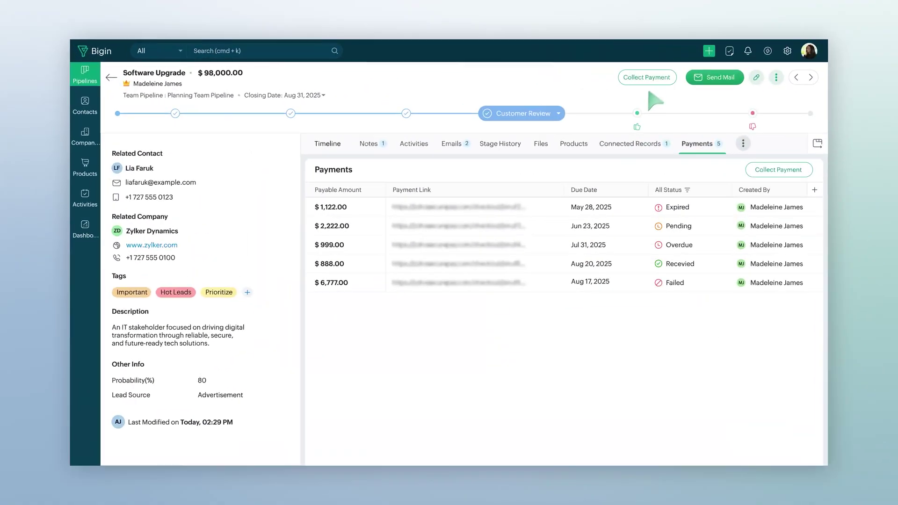
Create a US-dollar Zoho Checkout account via Collect Payment and pick PayPal as the gateway.
click(256, 54)
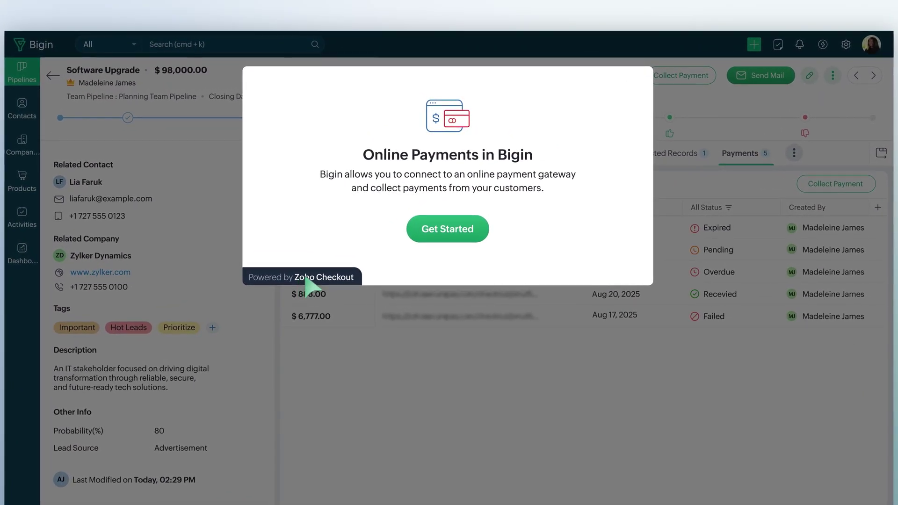
click(451, 220)
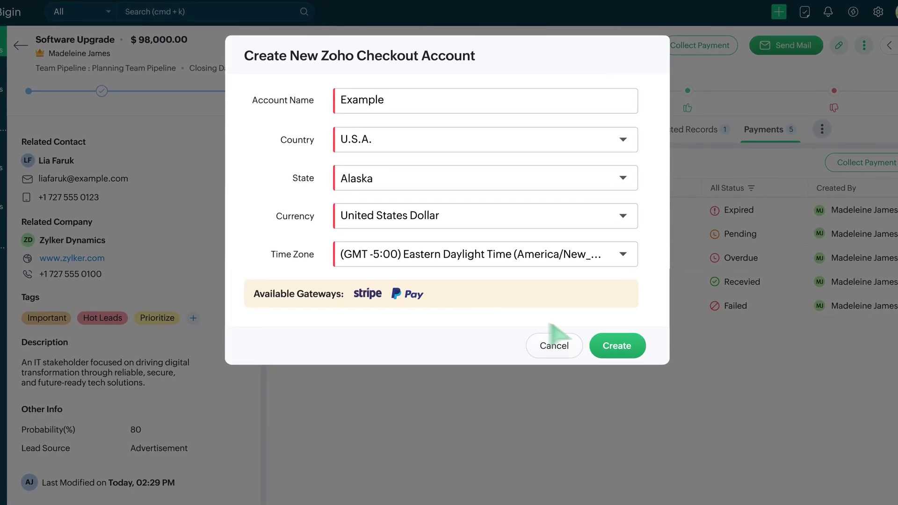
click(623, 344)
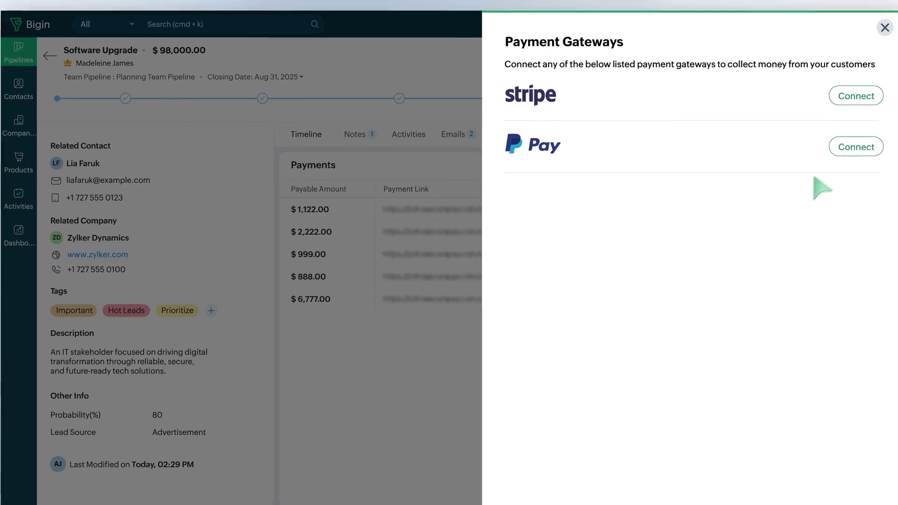
click(836, 150)
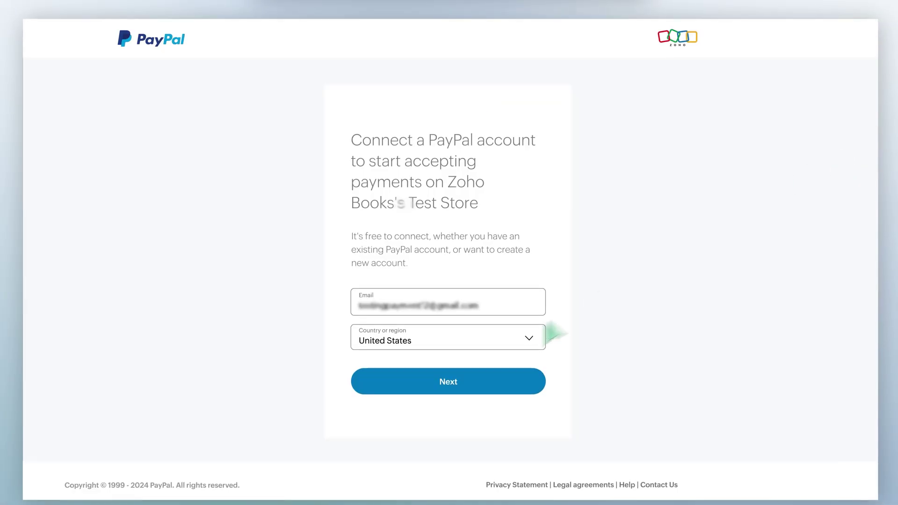
Log in with the PayPal account's e-mail to link it to the Test Store, then return to Bigin.
click(448, 382)
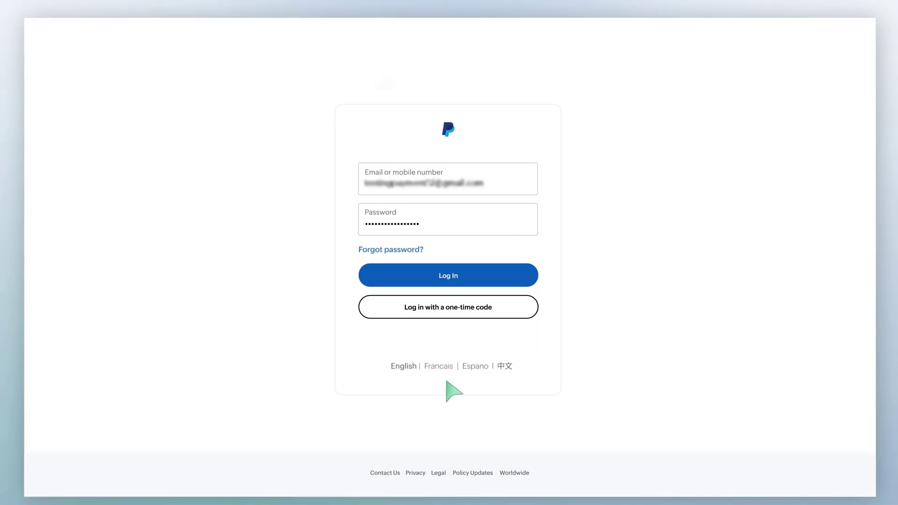
click(447, 273)
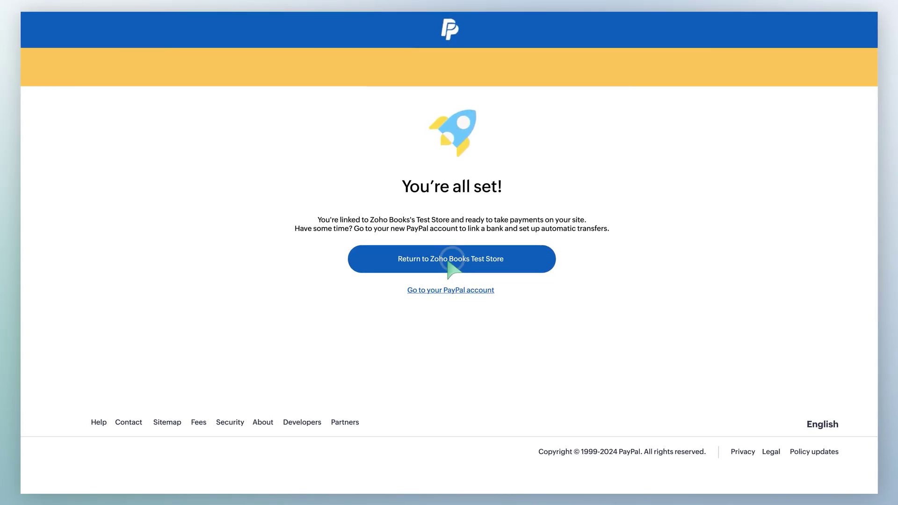
click(448, 263)
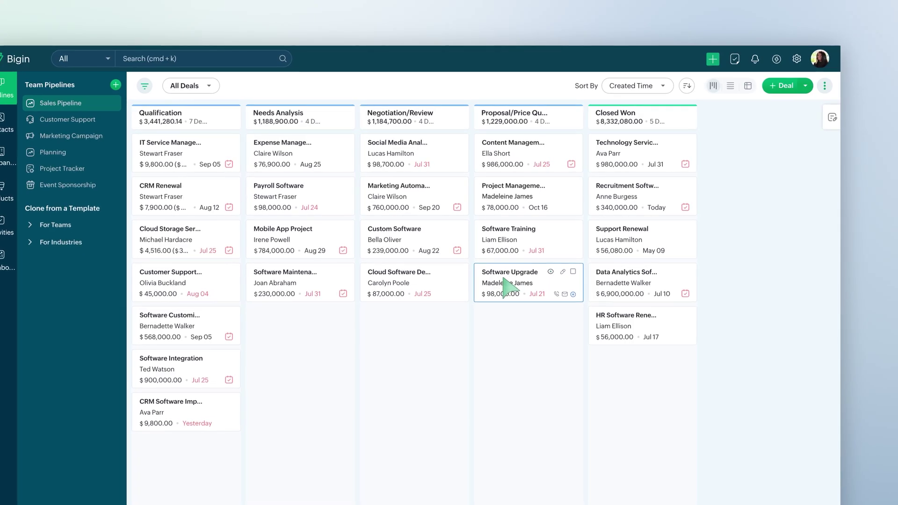
Request $100 for the Software Upgrade deal, due 07/31/2025, with a 10-day grace period and a description.
click(507, 283)
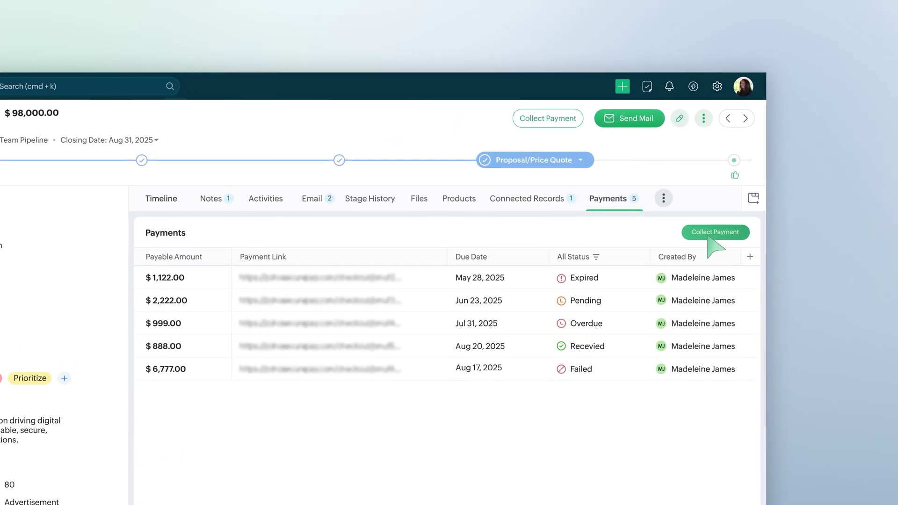
click(715, 232)
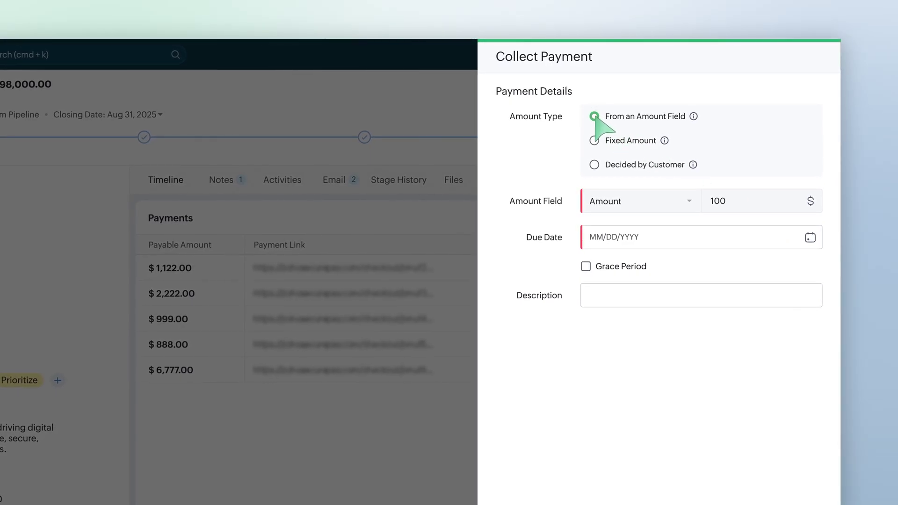
mouse_move(693, 117)
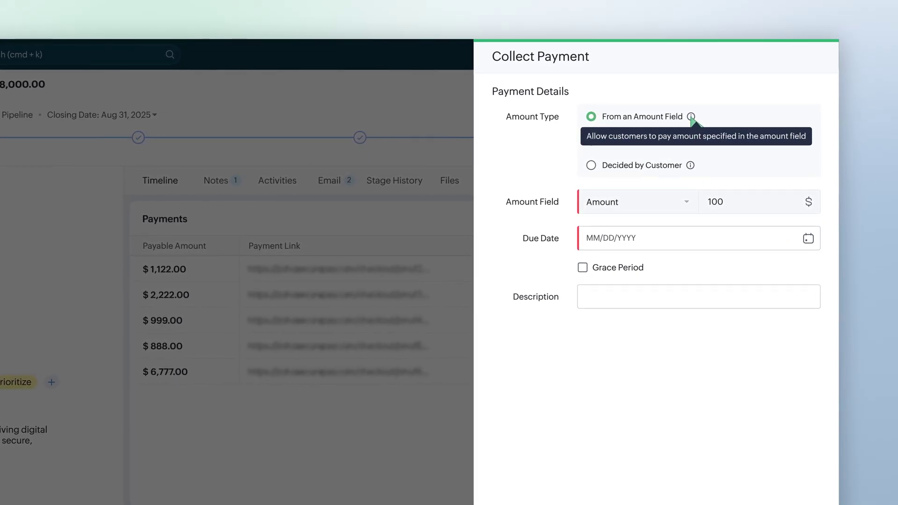
click(587, 142)
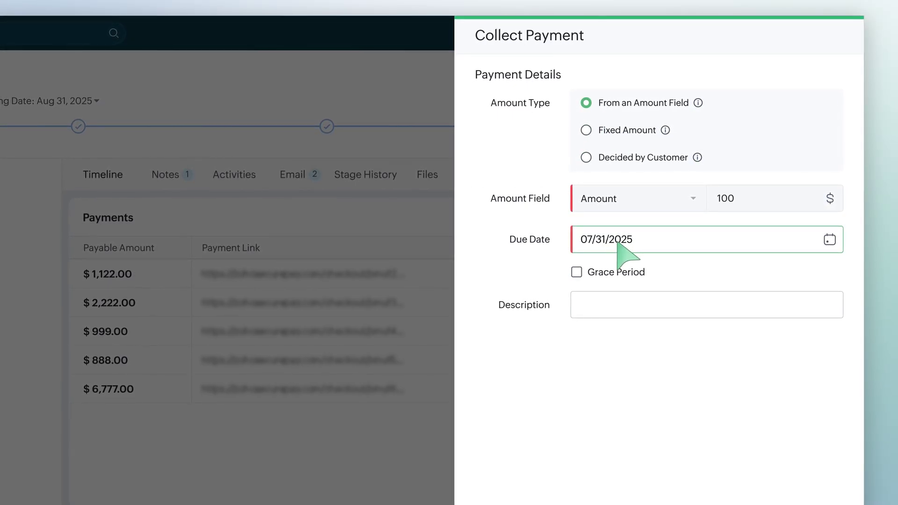
click(579, 272)
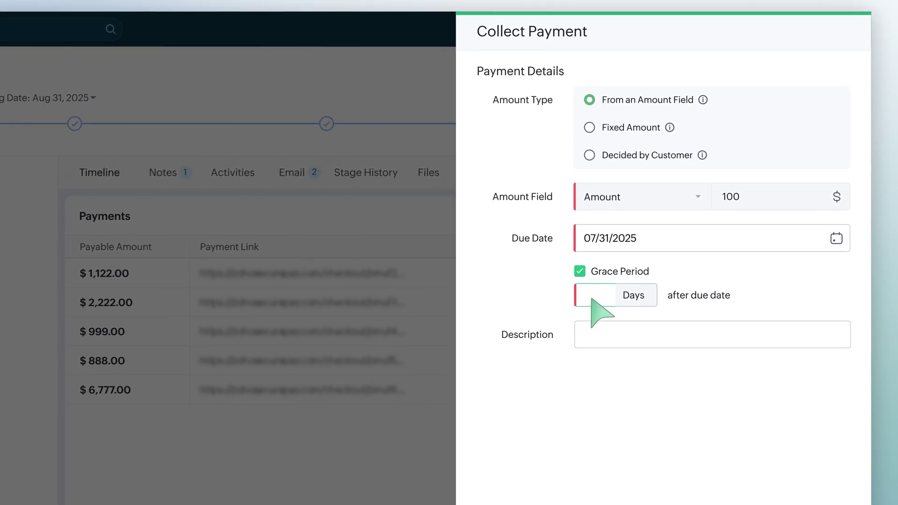
click(601, 327)
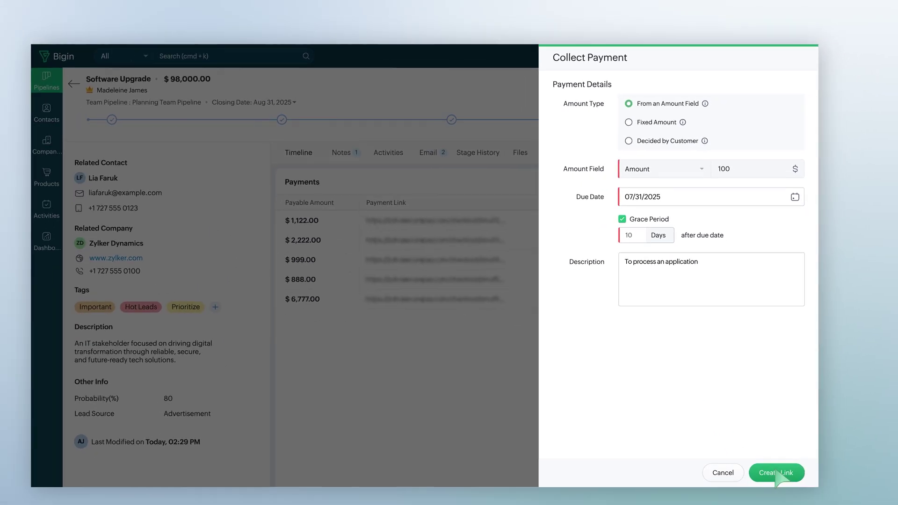
Create the $100 payment link, close the share panel, and check the pending payment entry's options.
click(777, 473)
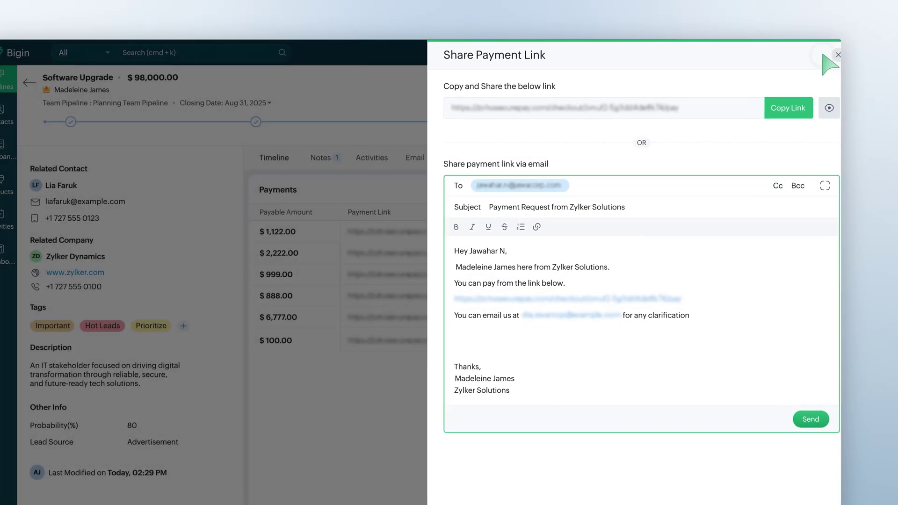
click(823, 55)
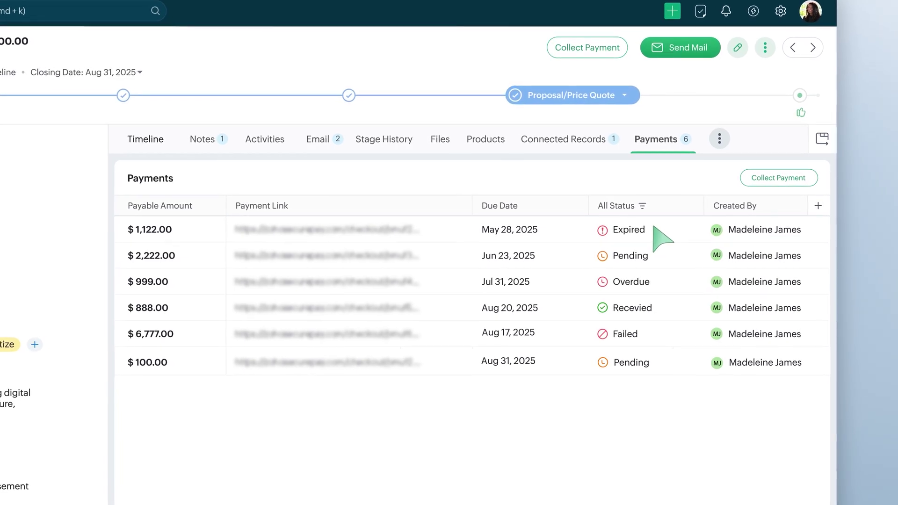
click(816, 308)
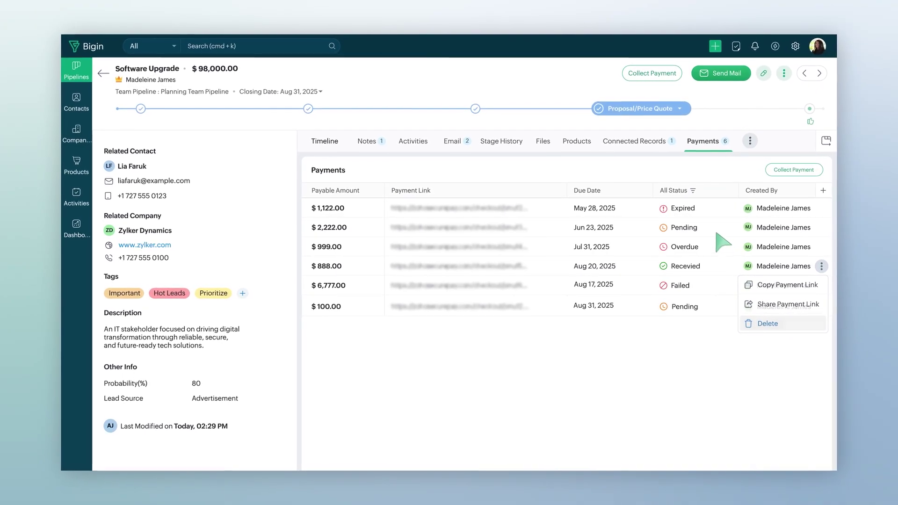
click(697, 220)
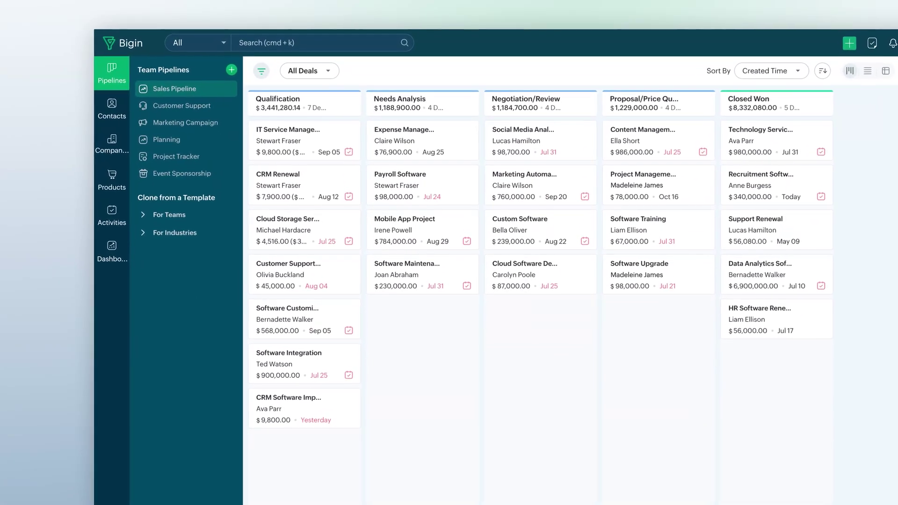
Add a new Donut Chart component to the dashboard and name it Payment Details.
click(102, 248)
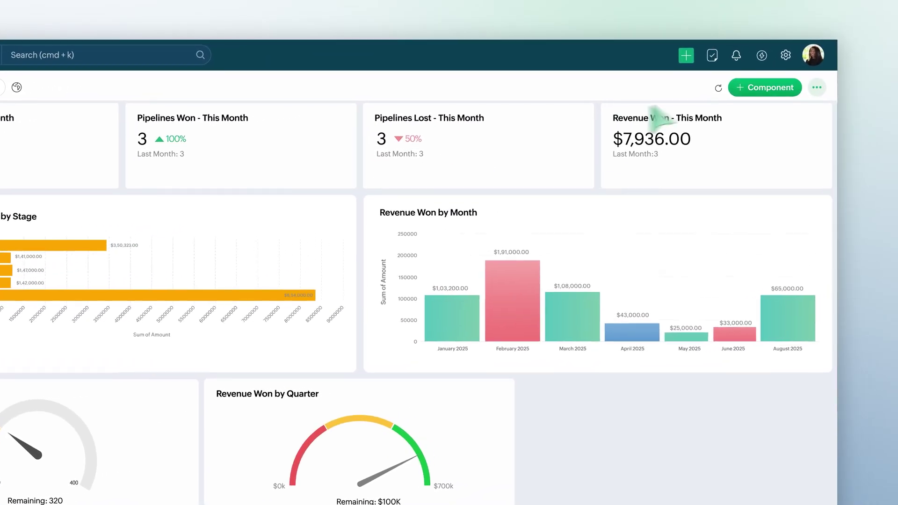
click(729, 89)
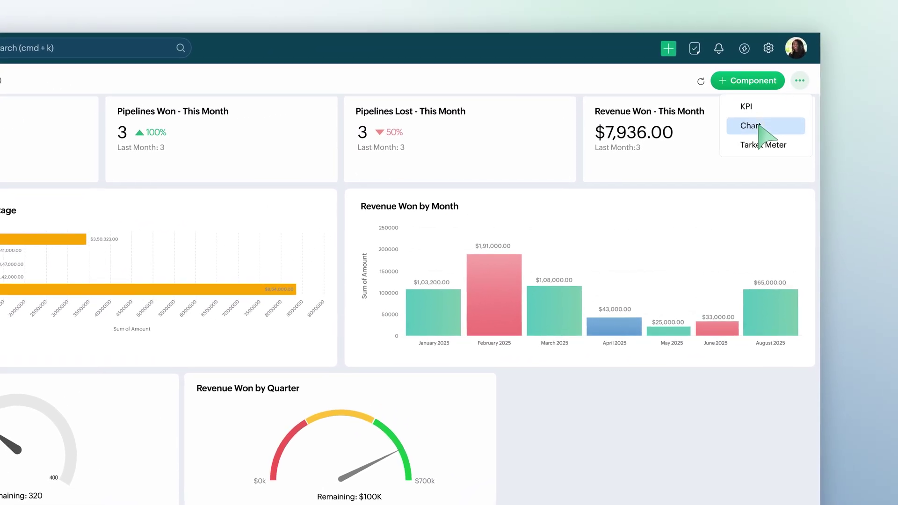
click(749, 133)
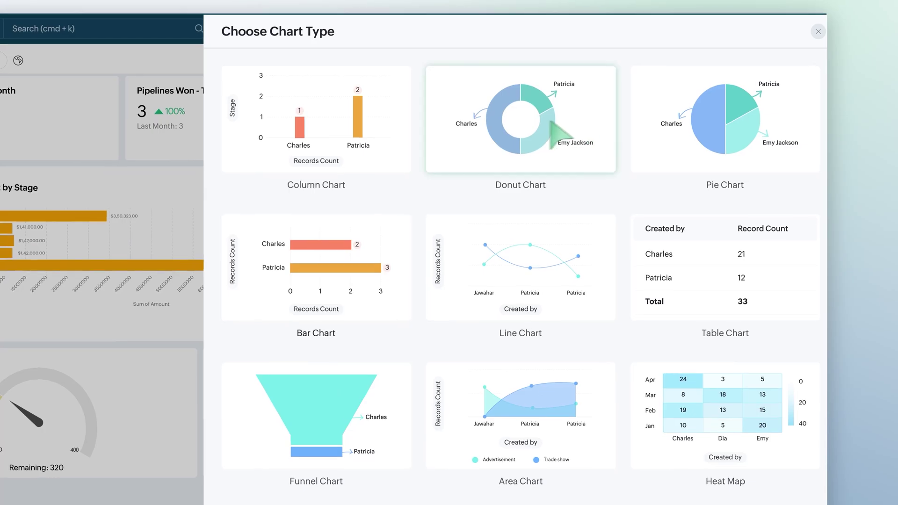
click(533, 134)
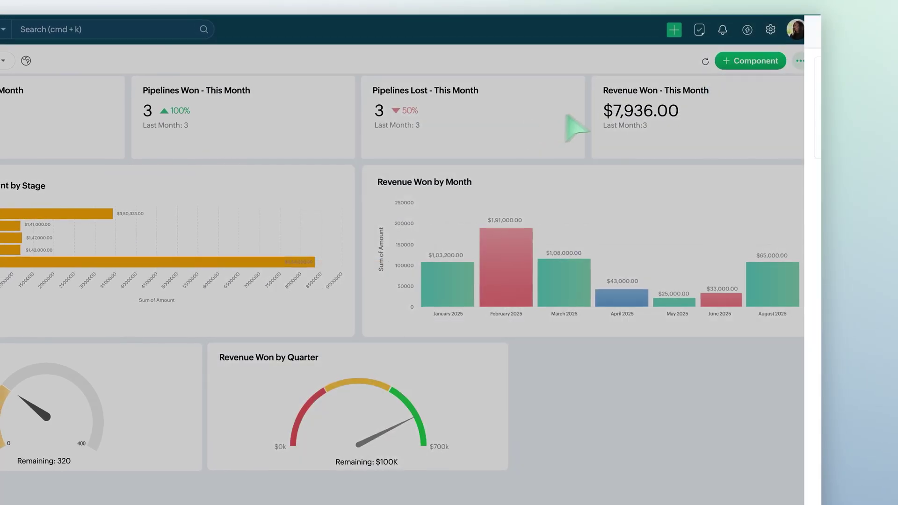
click(741, 89)
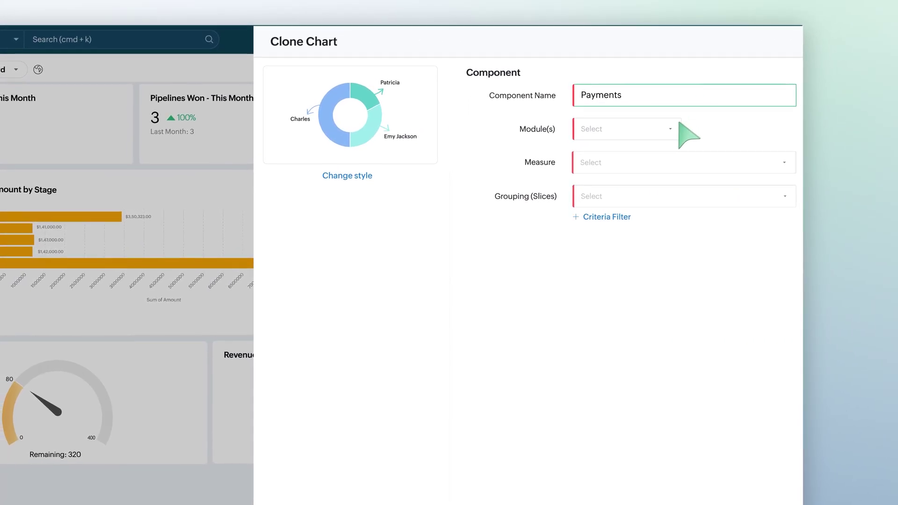
Base the chart on Payments, measuring Sum of Amount Received grouped by Created Time, and save it.
click(674, 251)
click(751, 161)
click(768, 301)
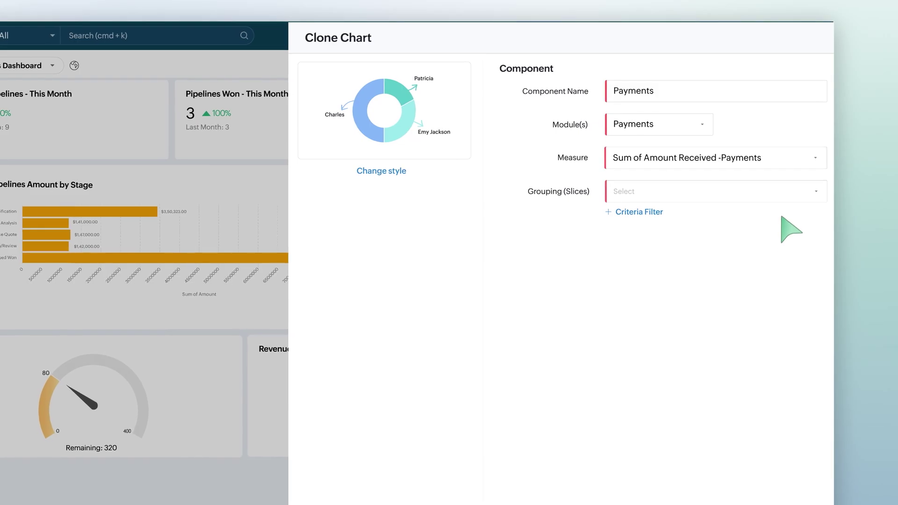
click(791, 196)
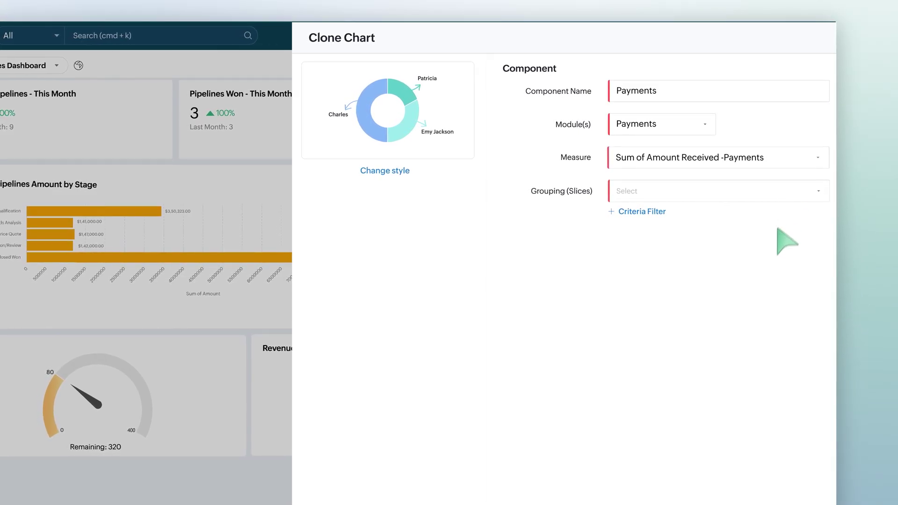
click(761, 311)
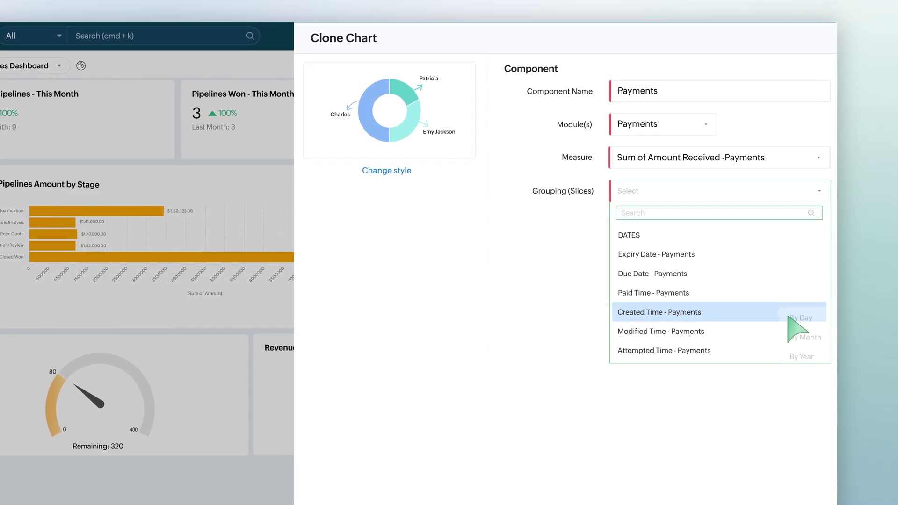
click(803, 357)
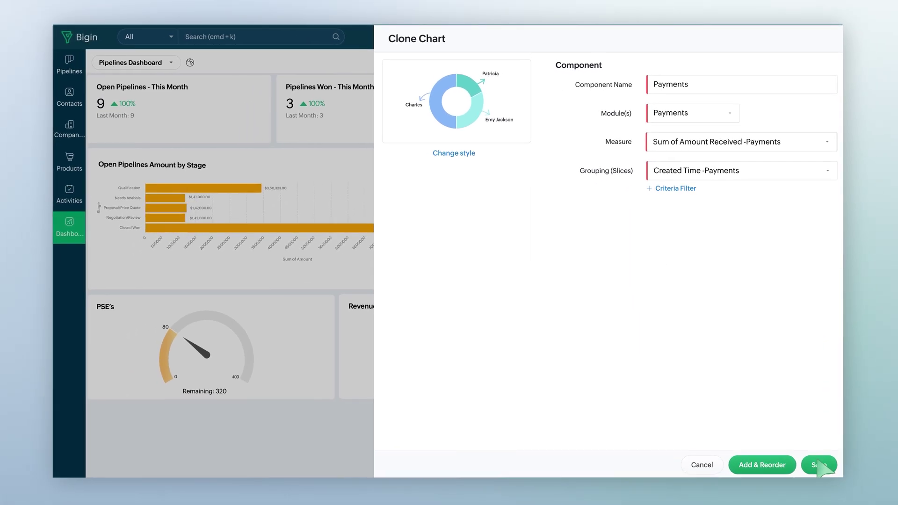
click(820, 465)
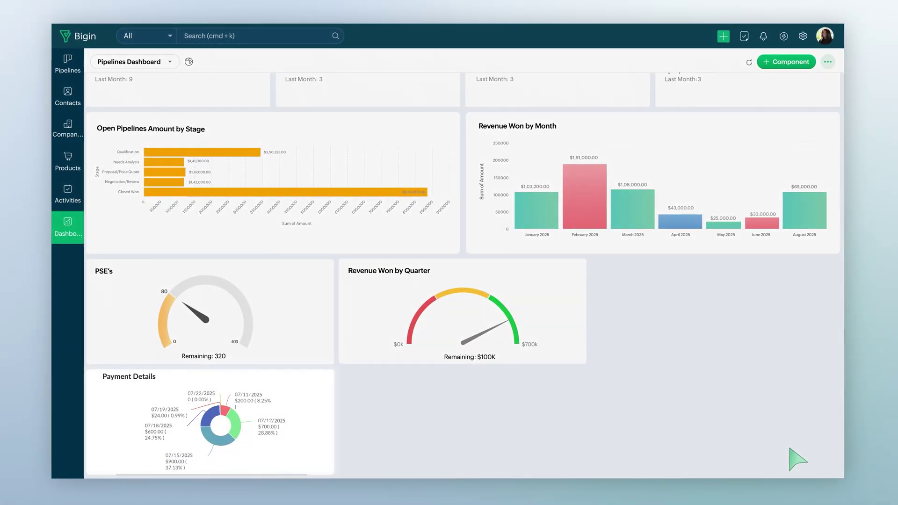